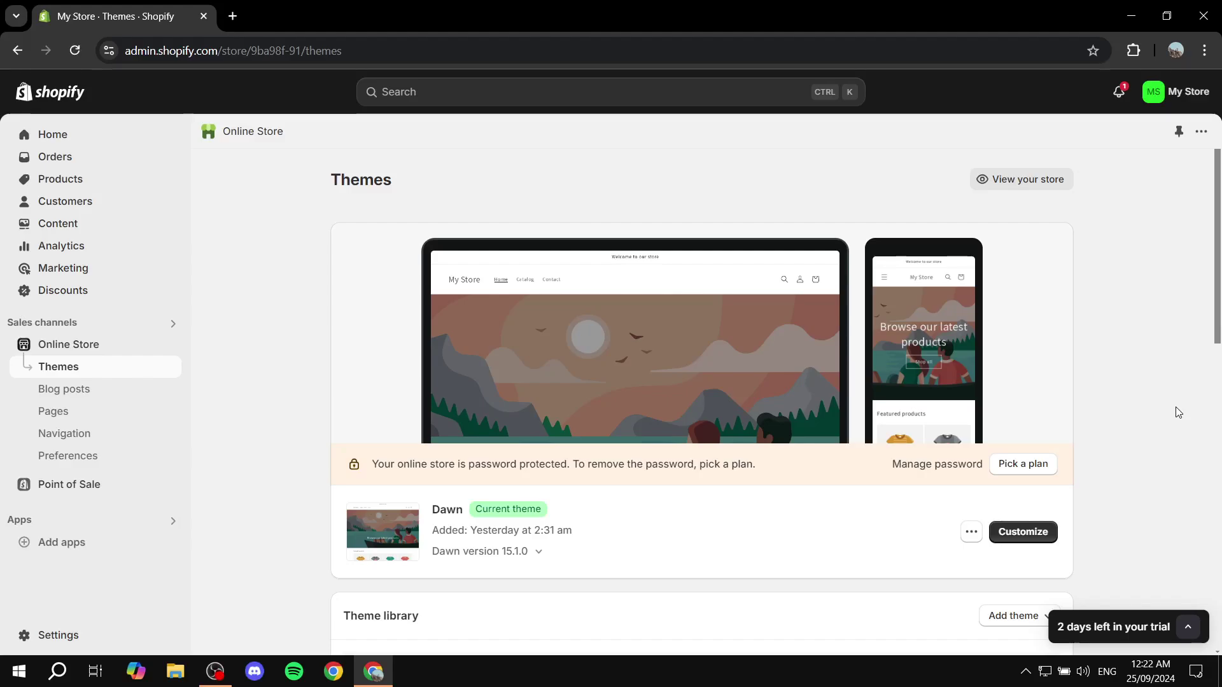
Highlight the password-protected notice on the store's Opening soon page.
{"action": "left_click_drag", "start_coordinate": [460, 464], "coordinate": [569, 464]}
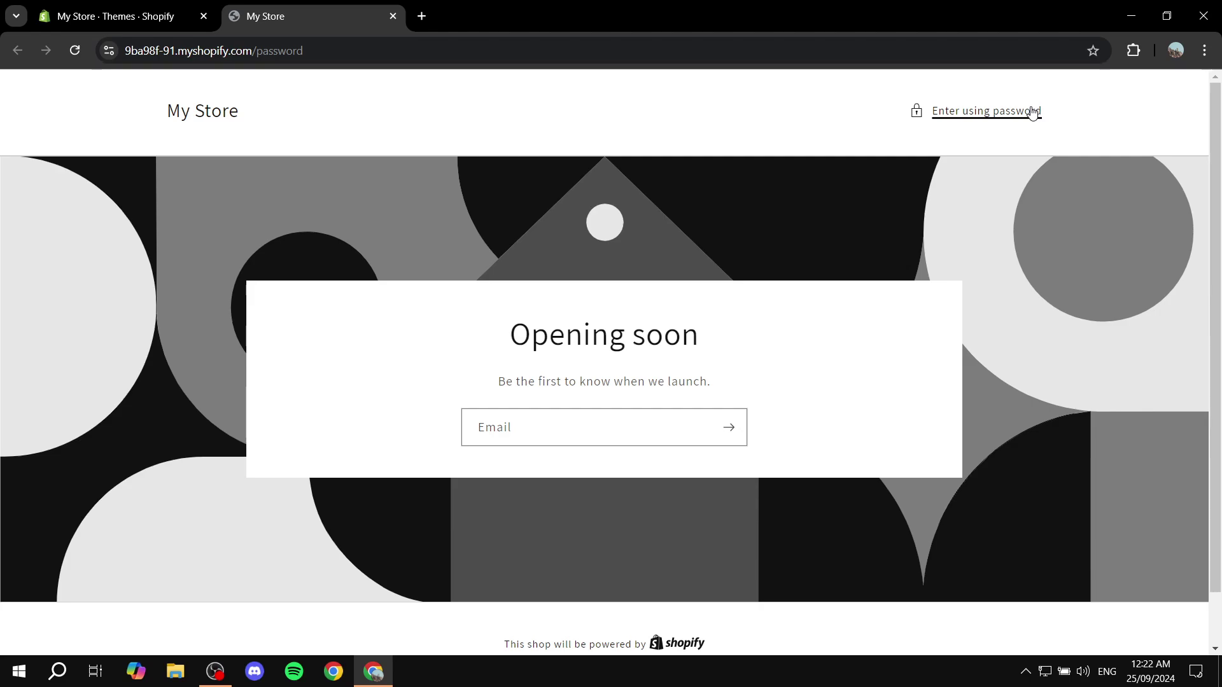
Close the My Store preview tab and go to Online Store > Preferences in admin.
{"action": "left_click", "coordinate": [393, 16]}
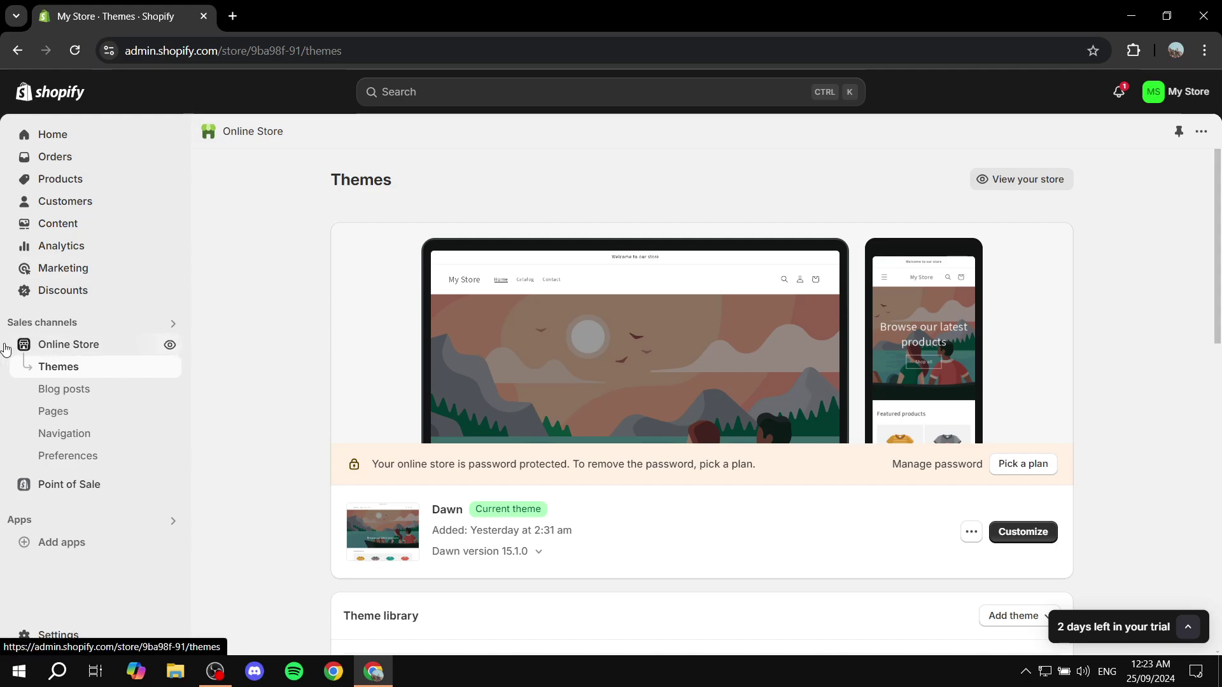
{"action": "mouse_move", "coordinate": [69, 345]}
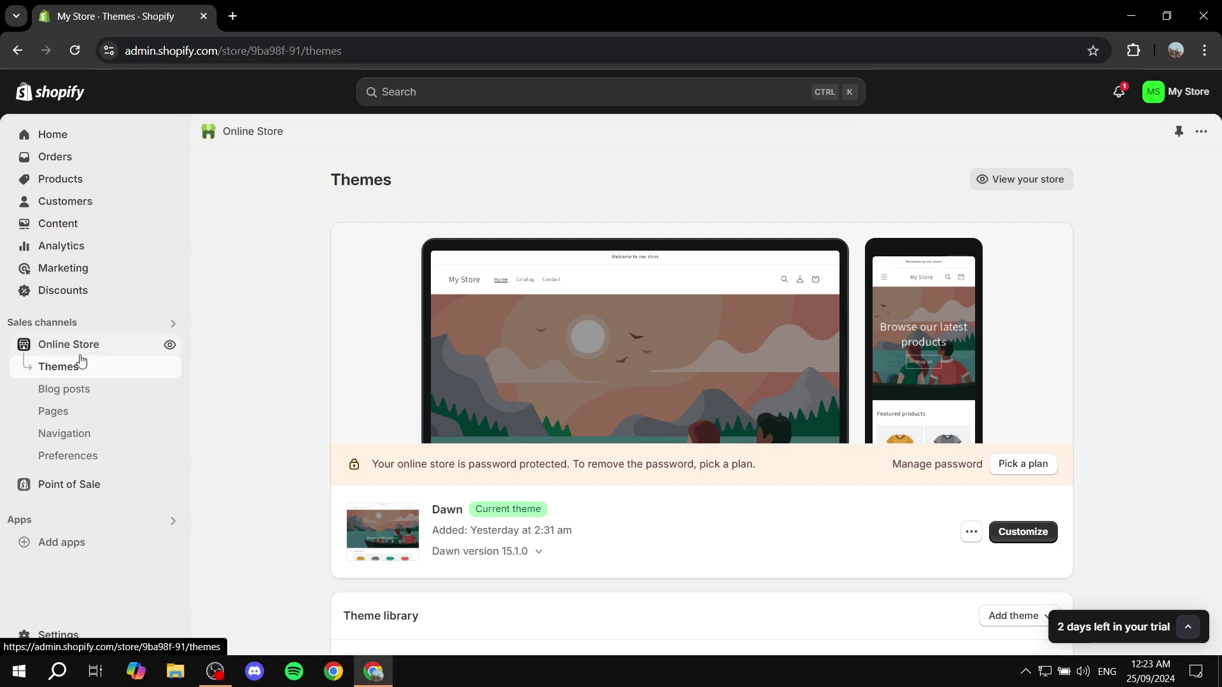
{"action": "left_click", "coordinate": [35, 466]}
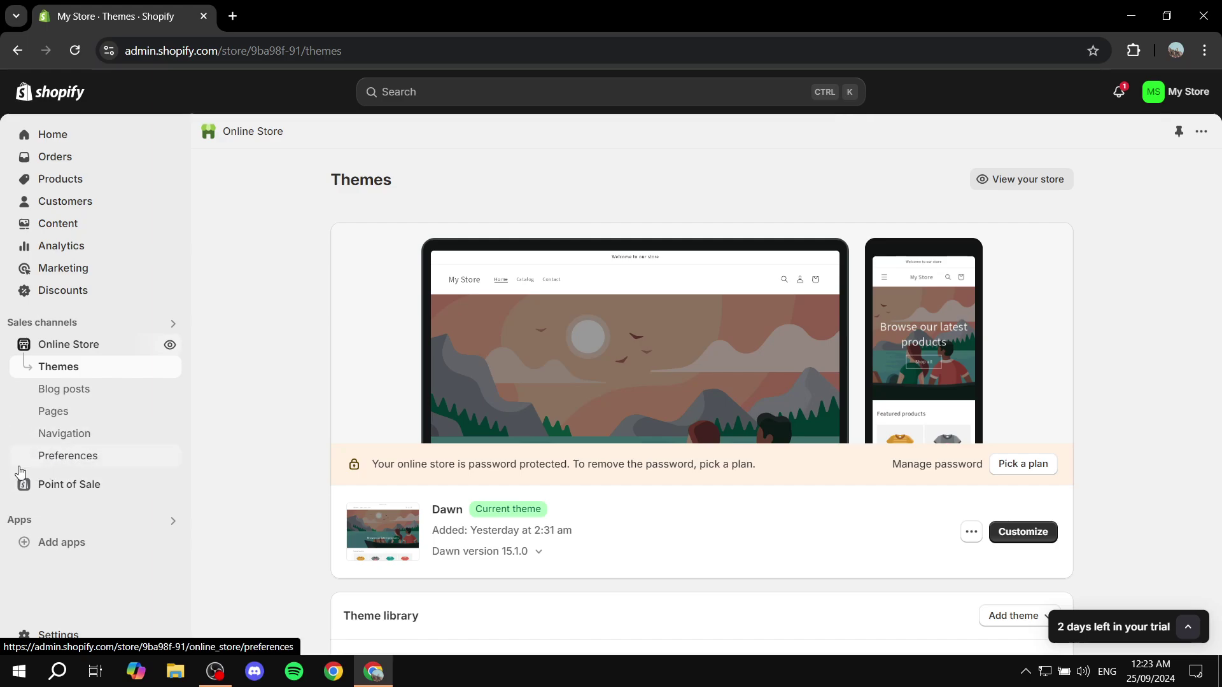
{"action": "left_click", "coordinate": [66, 457]}
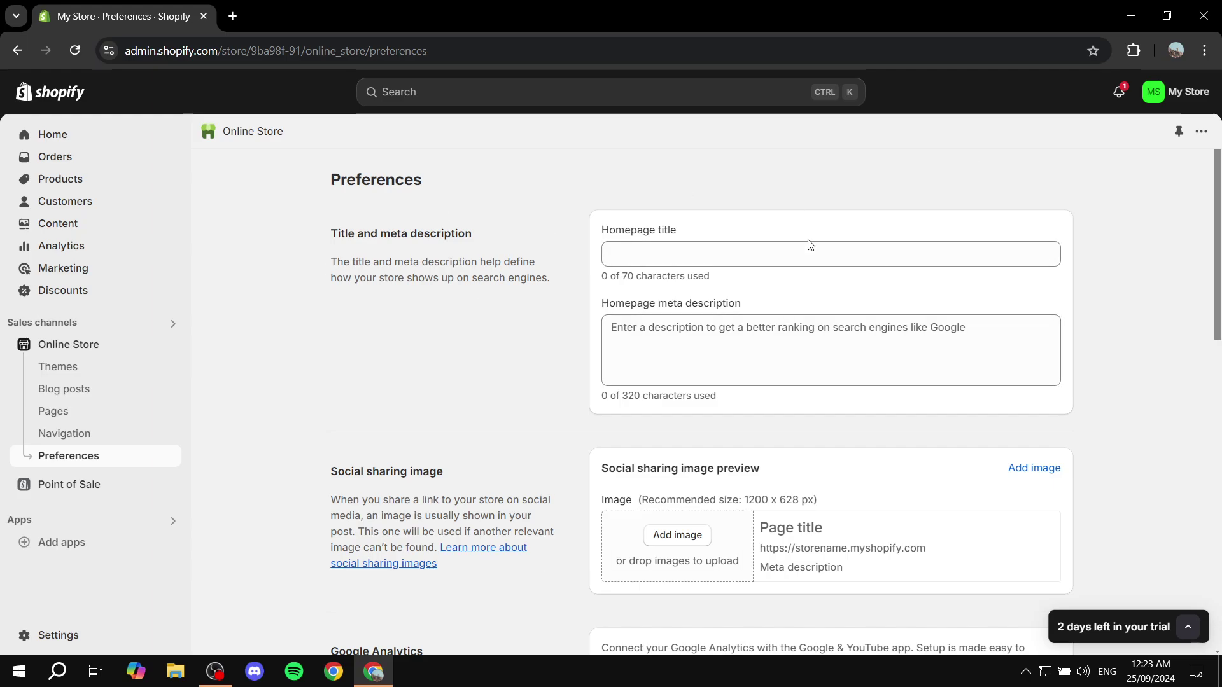
Point out the homepage title and meta description explanation, then scroll to Password protection.
{"action": "left_click_drag", "start_coordinate": [282, 277], "coordinate": [566, 254]}
{"action": "left_click", "coordinate": [520, 346]}
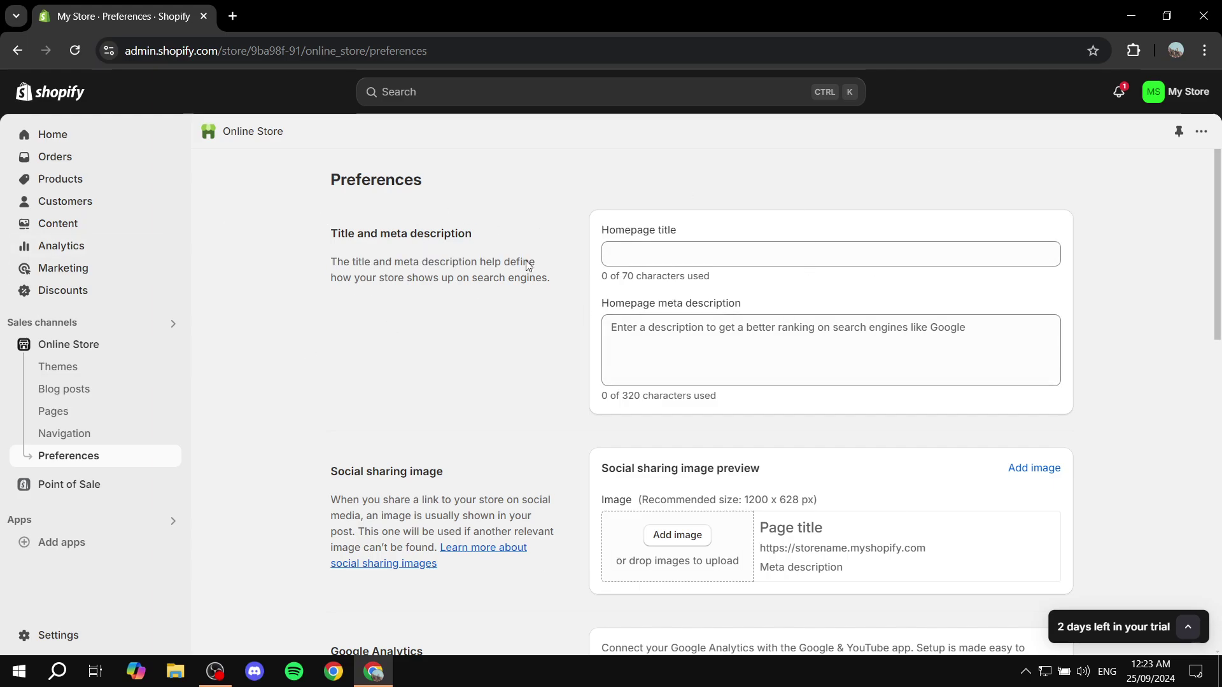
{"action": "scroll", "coordinate": [526, 344], "scroll_direction": "down", "scroll_amount": 2}
{"action": "scroll", "coordinate": [526, 344], "scroll_direction": "down", "scroll_amount": 5}
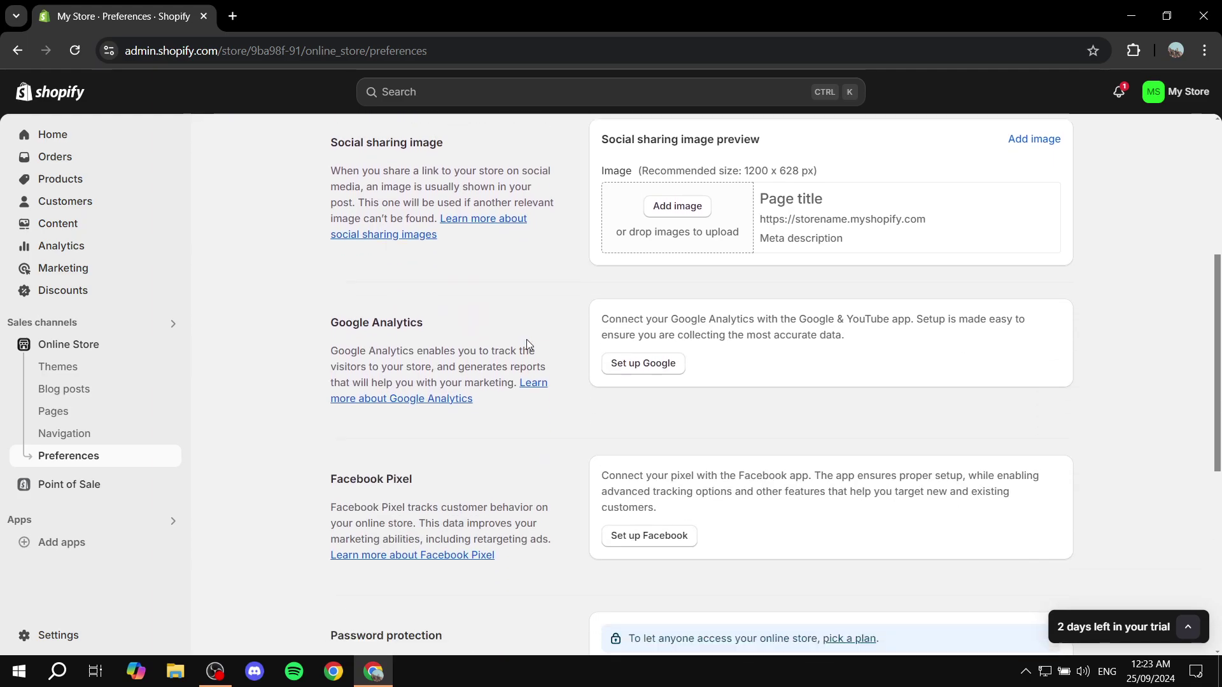
{"action": "scroll", "coordinate": [564, 342], "scroll_direction": "down", "scroll_amount": 5}
{"action": "scroll", "coordinate": [561, 340], "scroll_direction": "up", "scroll_amount": 1}
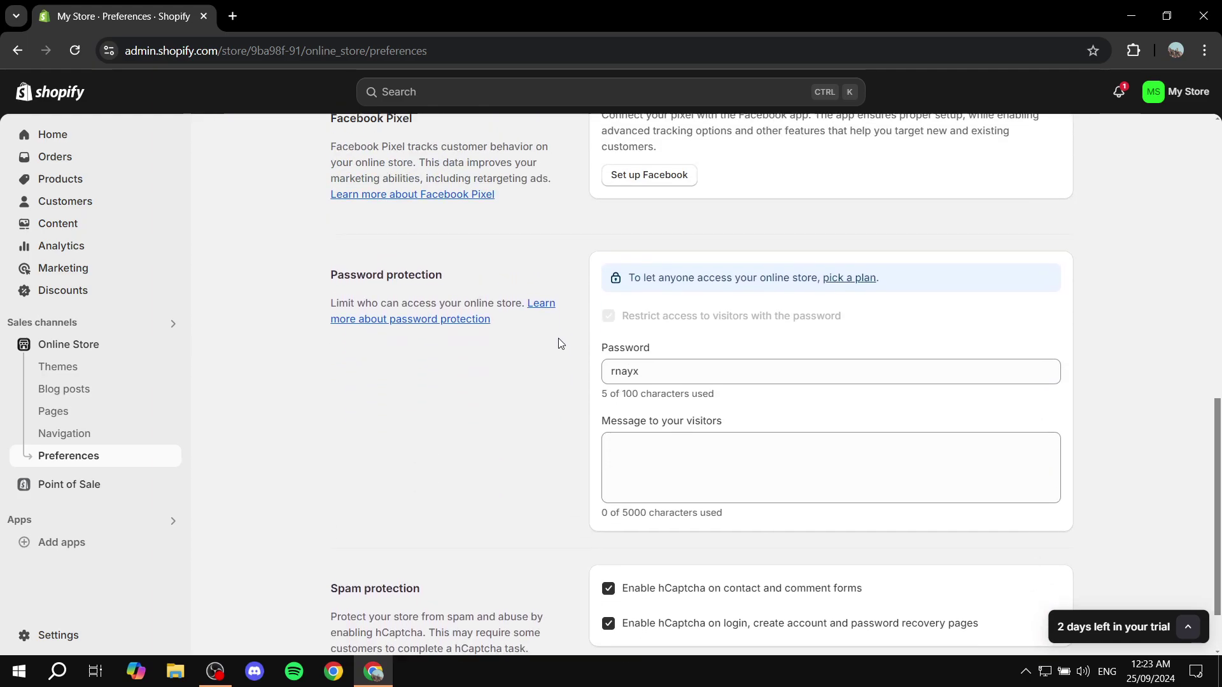
Review the Password protection explanation and current password, leaving the password unchanged.
{"action": "left_click_drag", "start_coordinate": [318, 274], "coordinate": [503, 276]}
{"action": "left_click", "coordinate": [504, 276]}
{"action": "left_click_drag", "start_coordinate": [329, 303], "coordinate": [519, 306]}
{"action": "left_click", "coordinate": [542, 353]}
{"action": "mouse_move", "coordinate": [602, 356]}
{"action": "left_mouse_down"}
{"action": "mouse_move", "coordinate": [703, 349]}
{"action": "mouse_move", "coordinate": [580, 383]}
{"action": "left_mouse_up"}
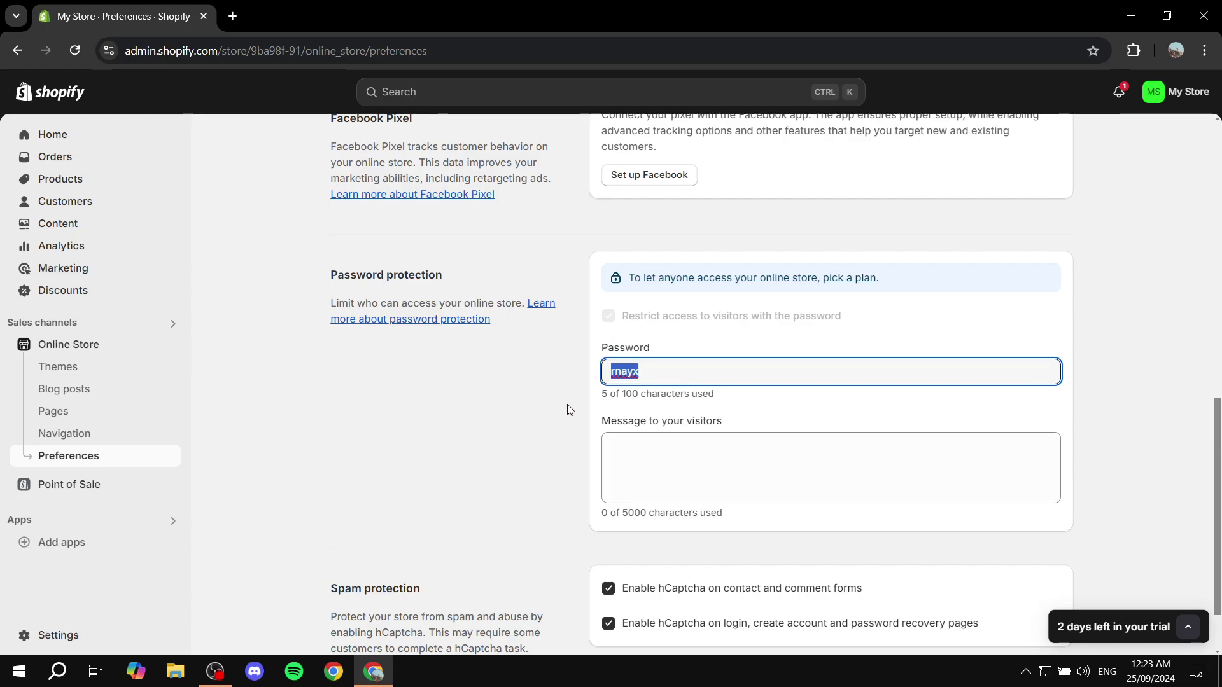
{"action": "left_click", "coordinate": [504, 425]}
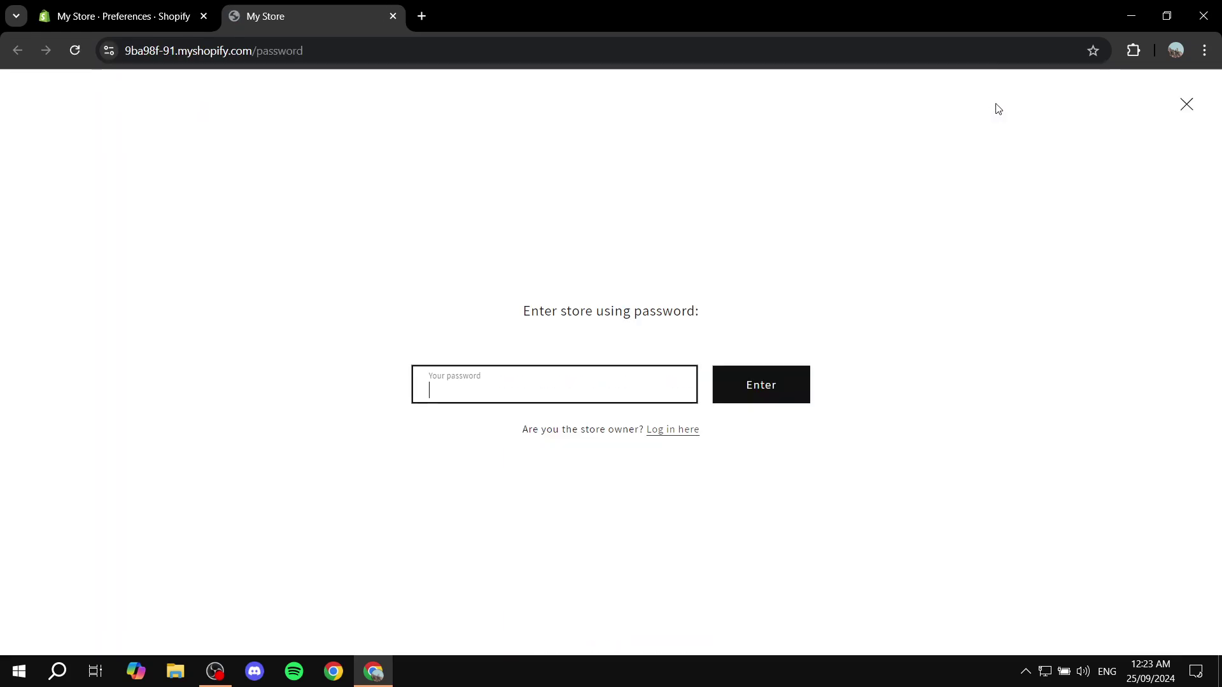
Enter the store password on the storefront, then scroll through the homepage's featured products and back.
{"action": "left_click", "coordinate": [17, 16]}
{"action": "left_click", "coordinate": [76, 16]}
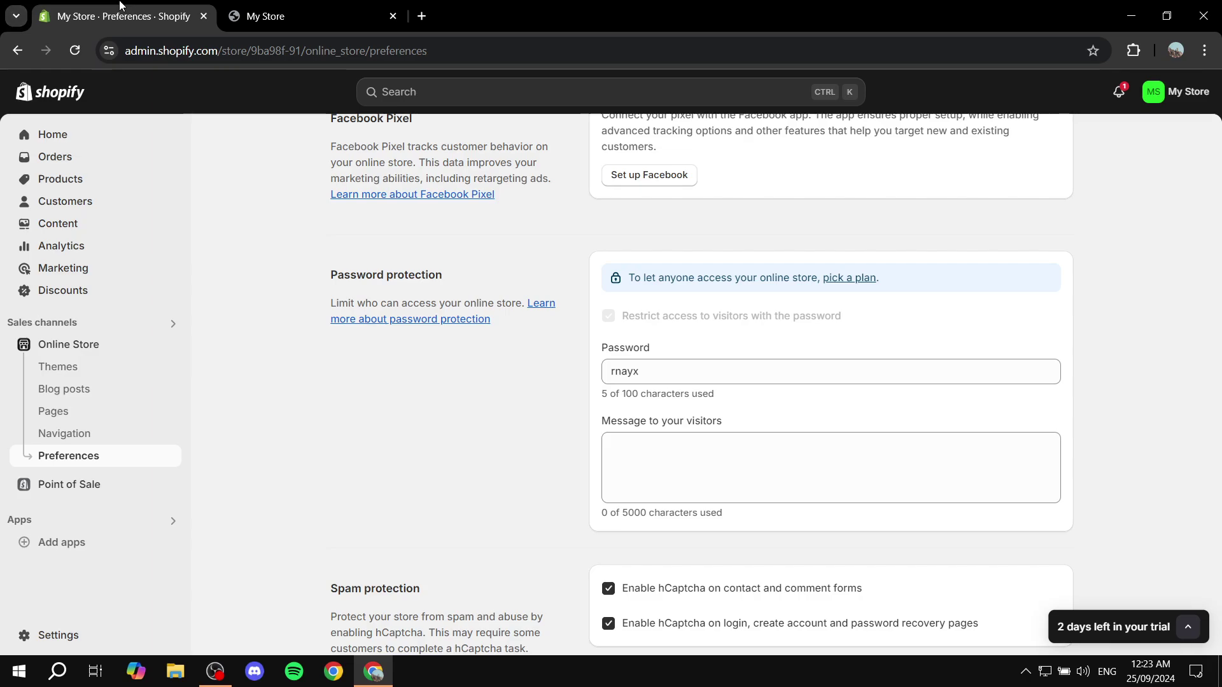
{"action": "left_click", "coordinate": [286, 16]}
{"action": "type", "text": "a"}
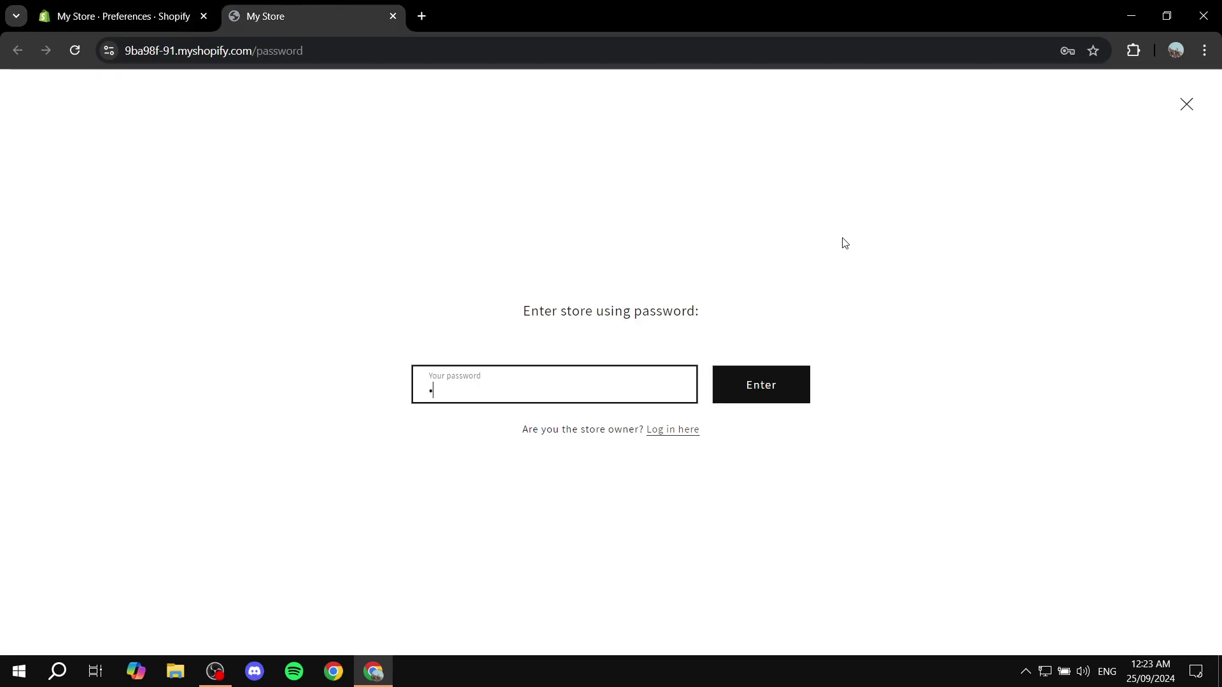
{"action": "left_click", "coordinate": [762, 391]}
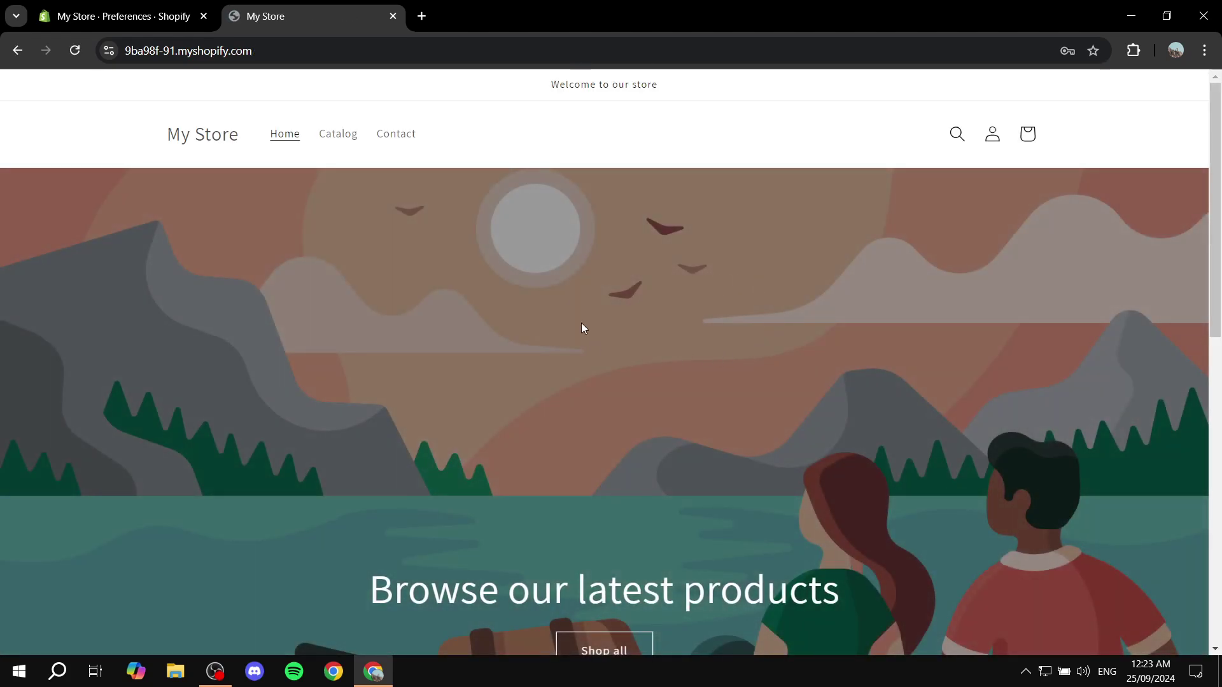
{"action": "scroll", "coordinate": [472, 346], "scroll_direction": "down", "scroll_amount": 10}
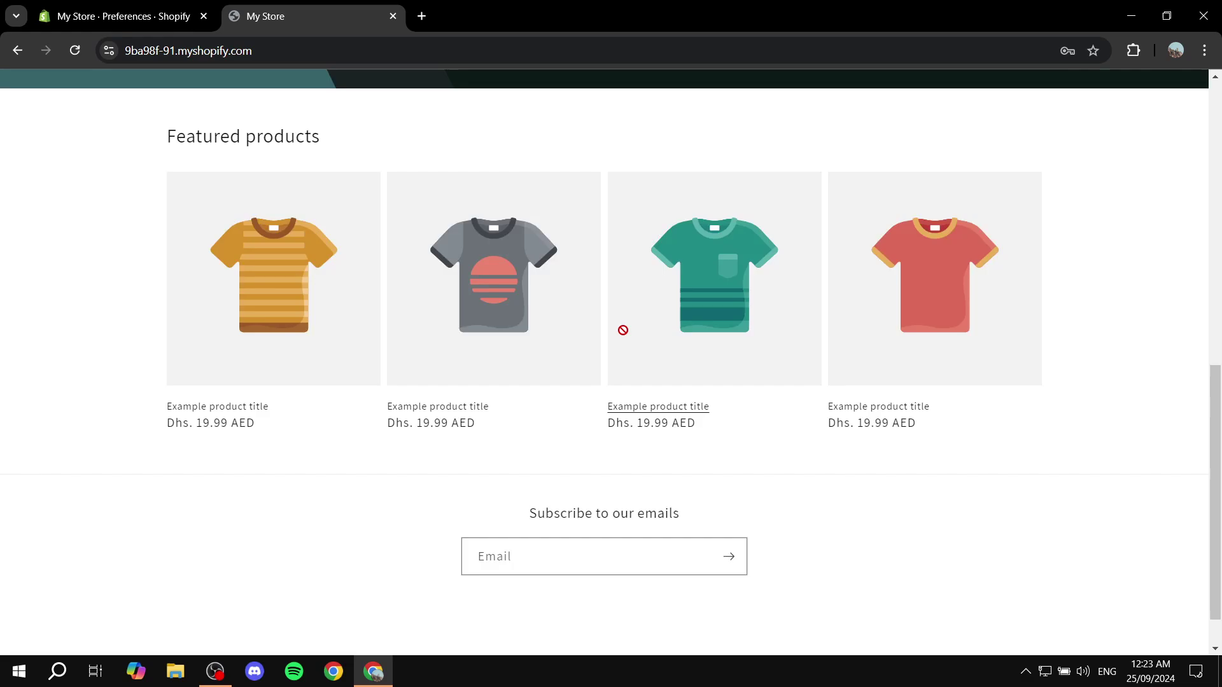
{"action": "scroll", "coordinate": [617, 353], "scroll_direction": "up", "scroll_amount": 10}
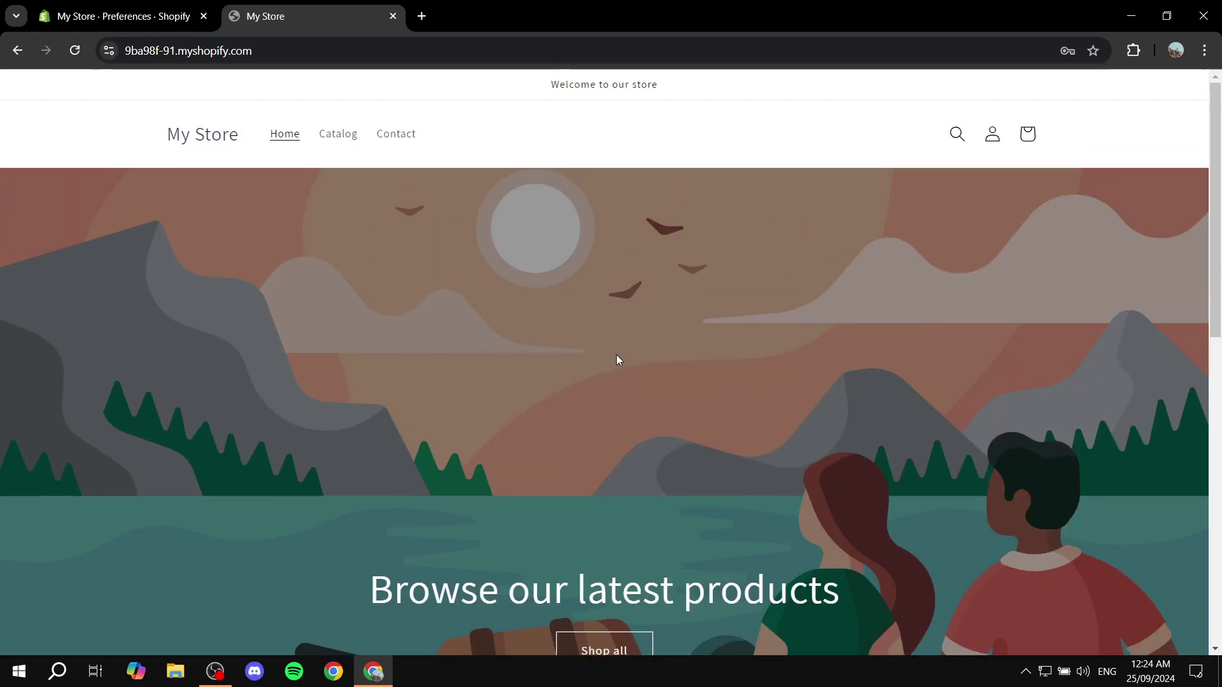
{"action": "left_click", "coordinate": [392, 19]}
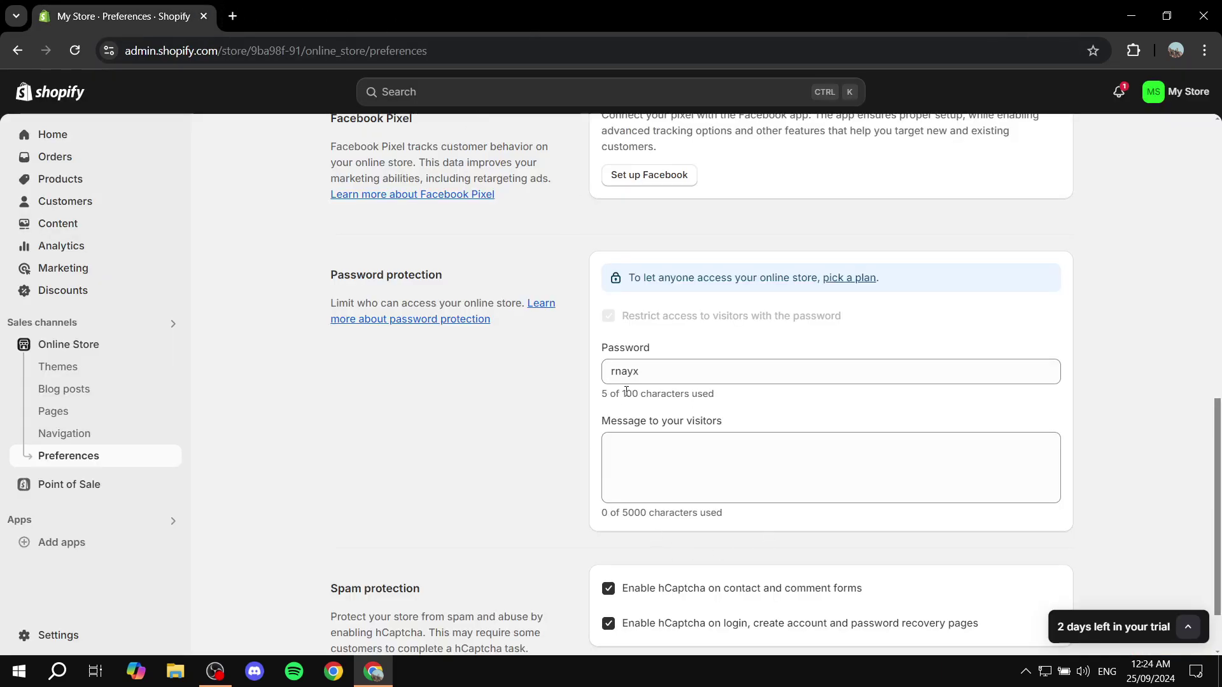
{"action": "double_click", "coordinate": [667, 377]}
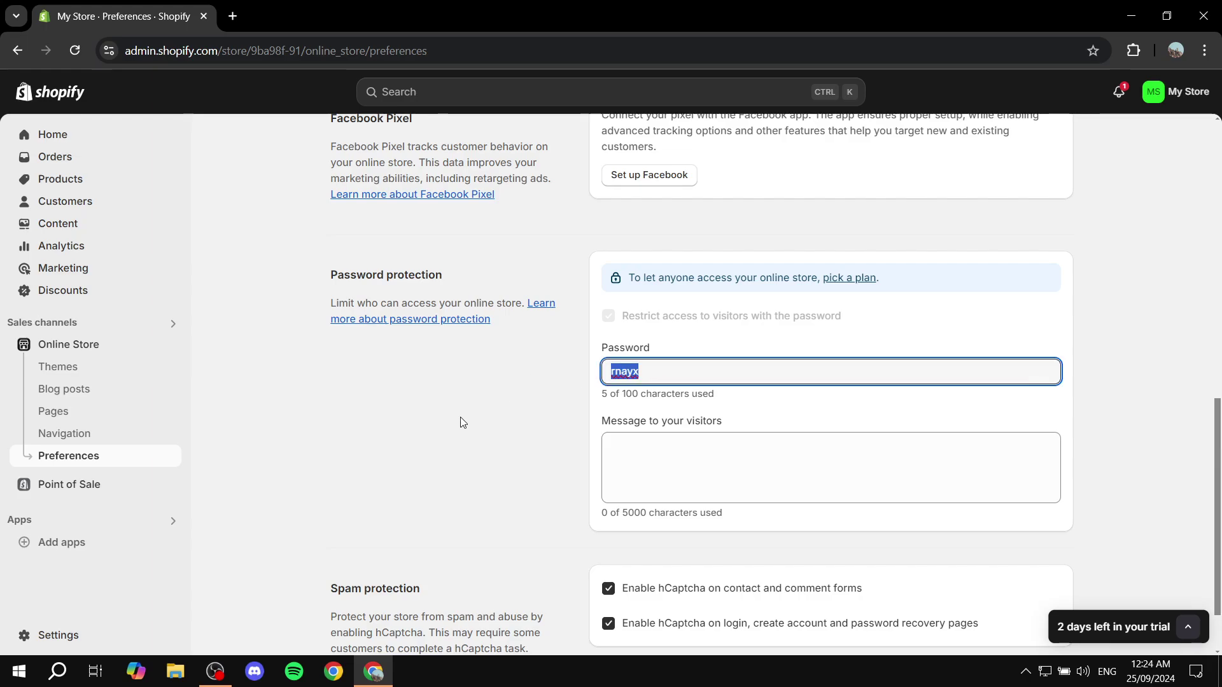
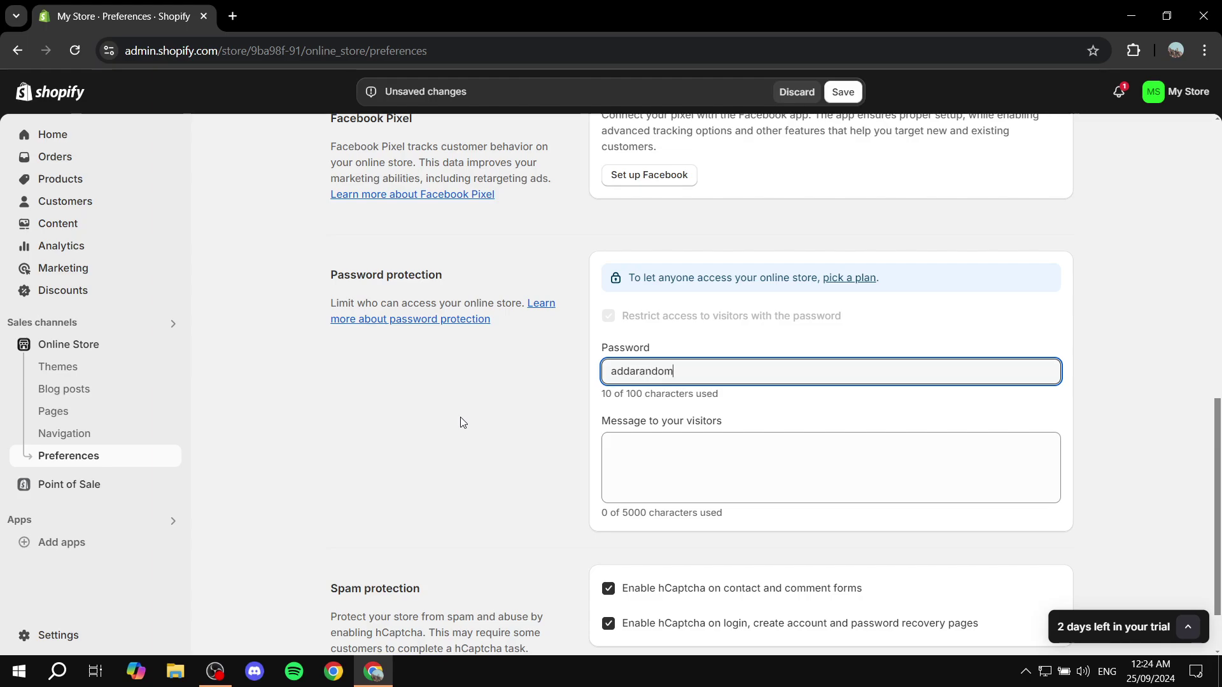
{"action": "left_click", "coordinate": [724, 348]}
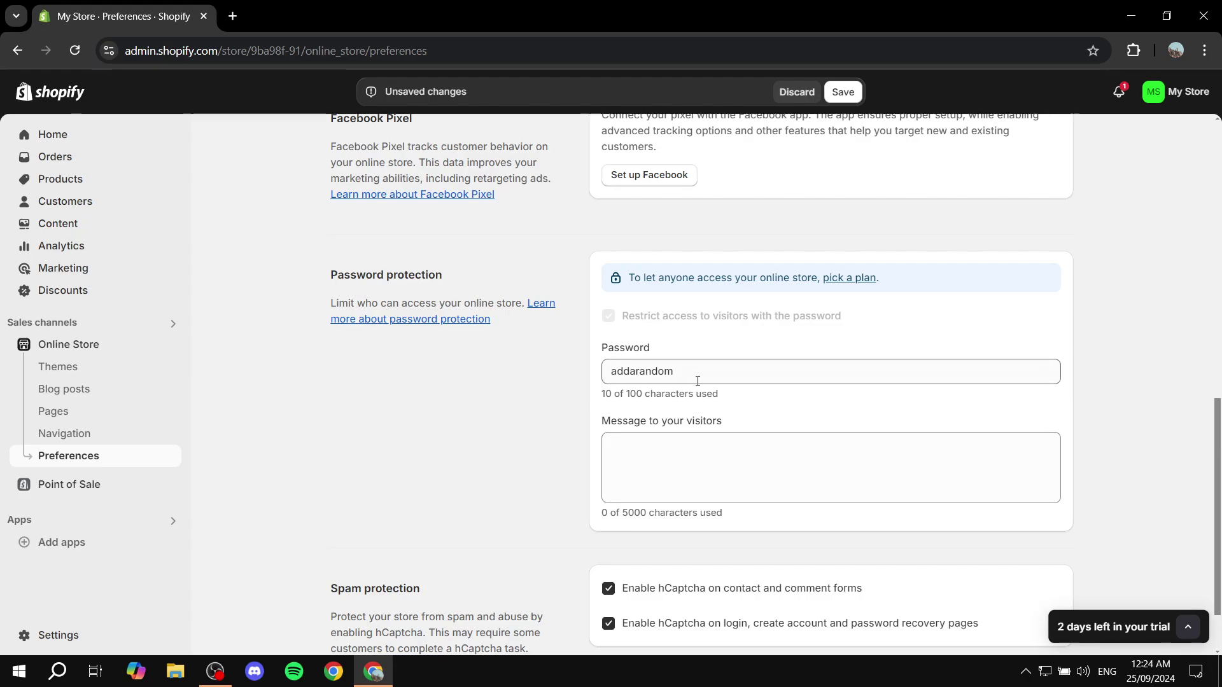
{"action": "left_click", "coordinate": [842, 92]}
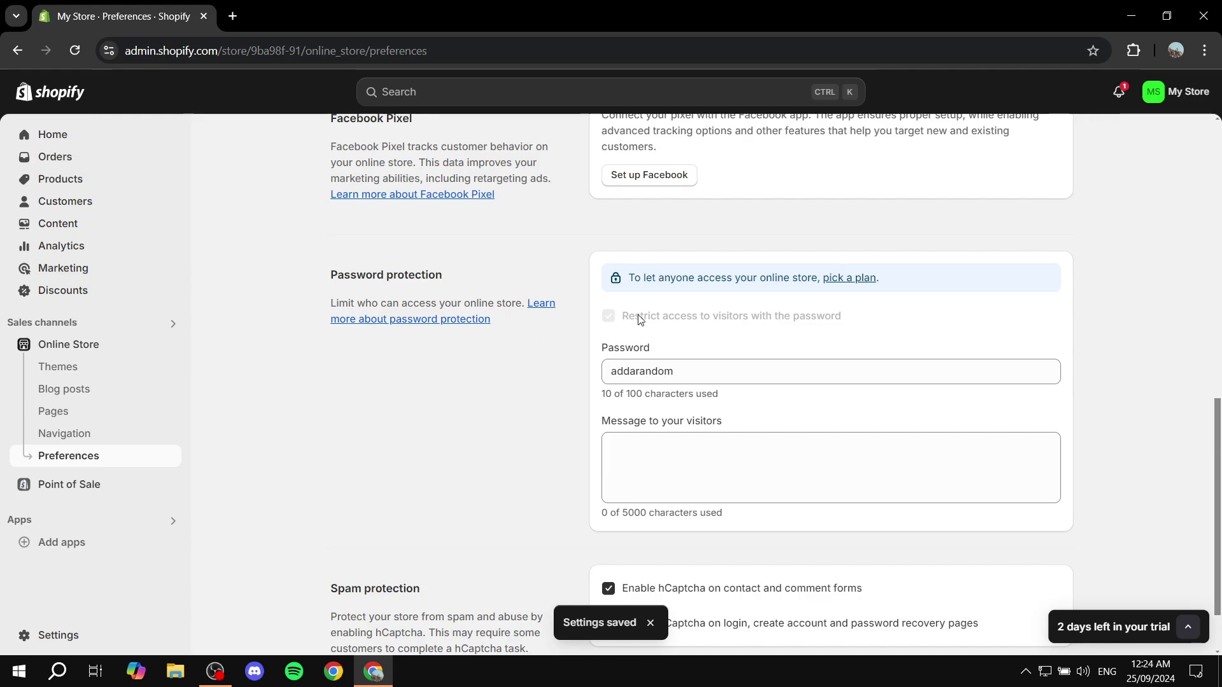
Write 'This store is closed for now, see you in 2025!' as the visitor message and save.
{"action": "left_click_drag", "start_coordinate": [623, 326], "coordinate": [852, 331]}
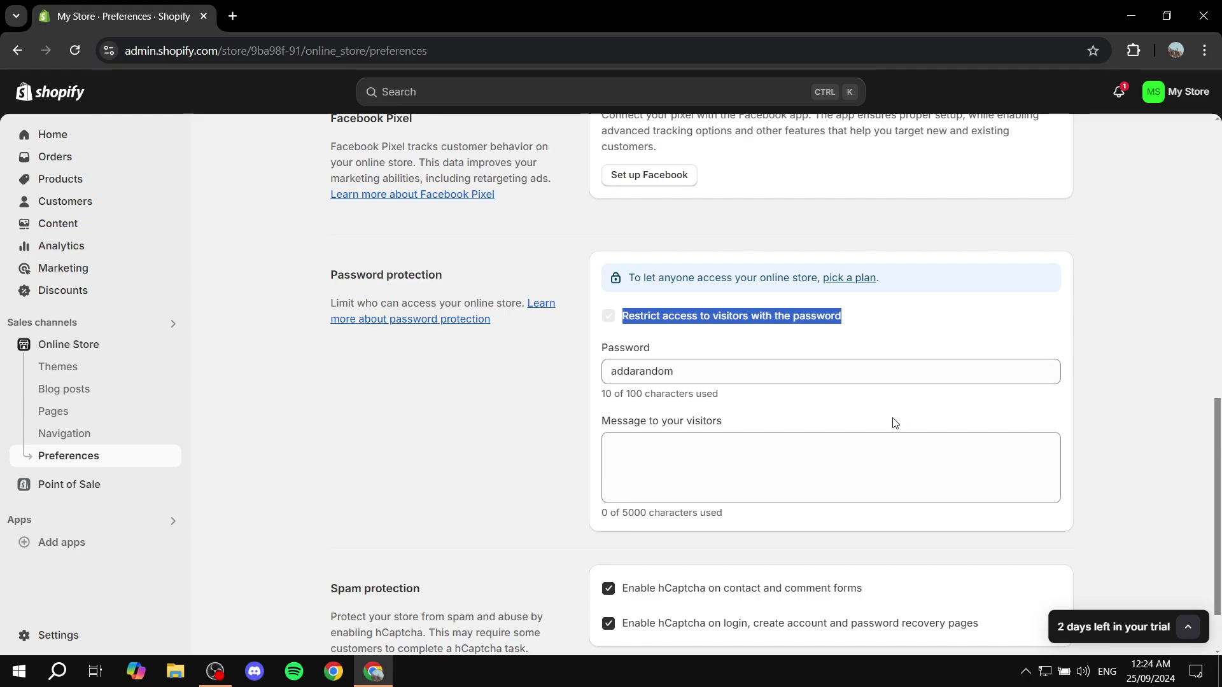
{"action": "left_click", "coordinate": [616, 325]}
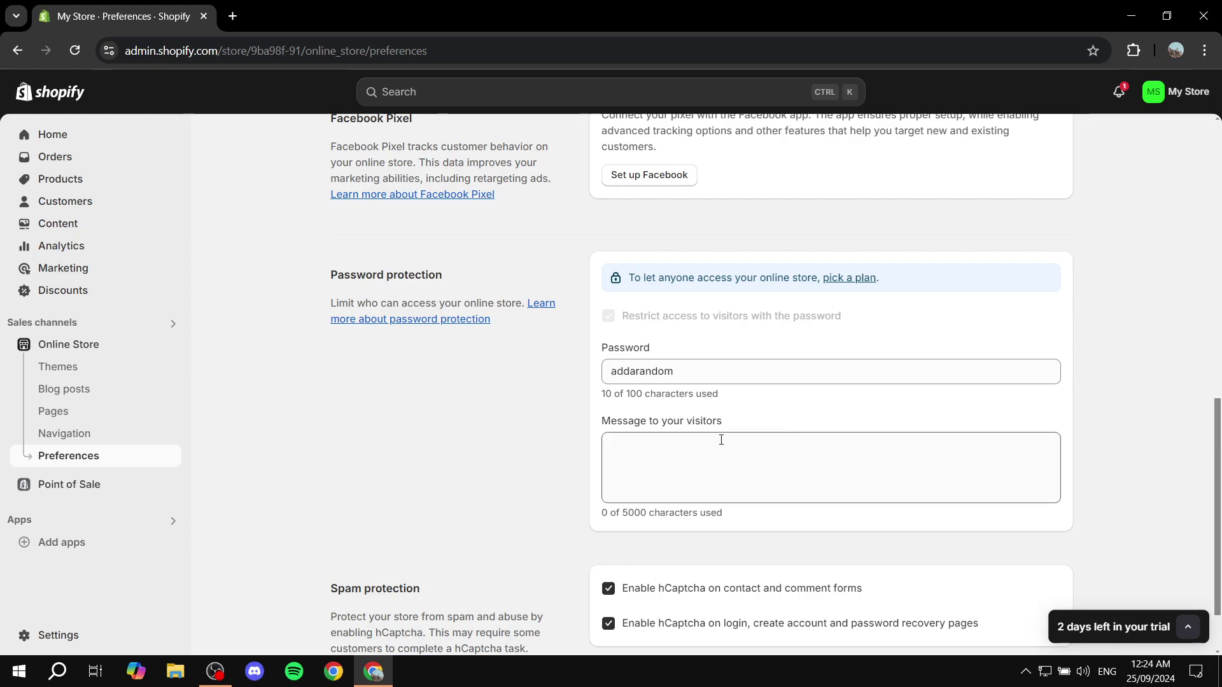
{"action": "left_click_drag", "start_coordinate": [592, 425], "coordinate": [737, 422]}
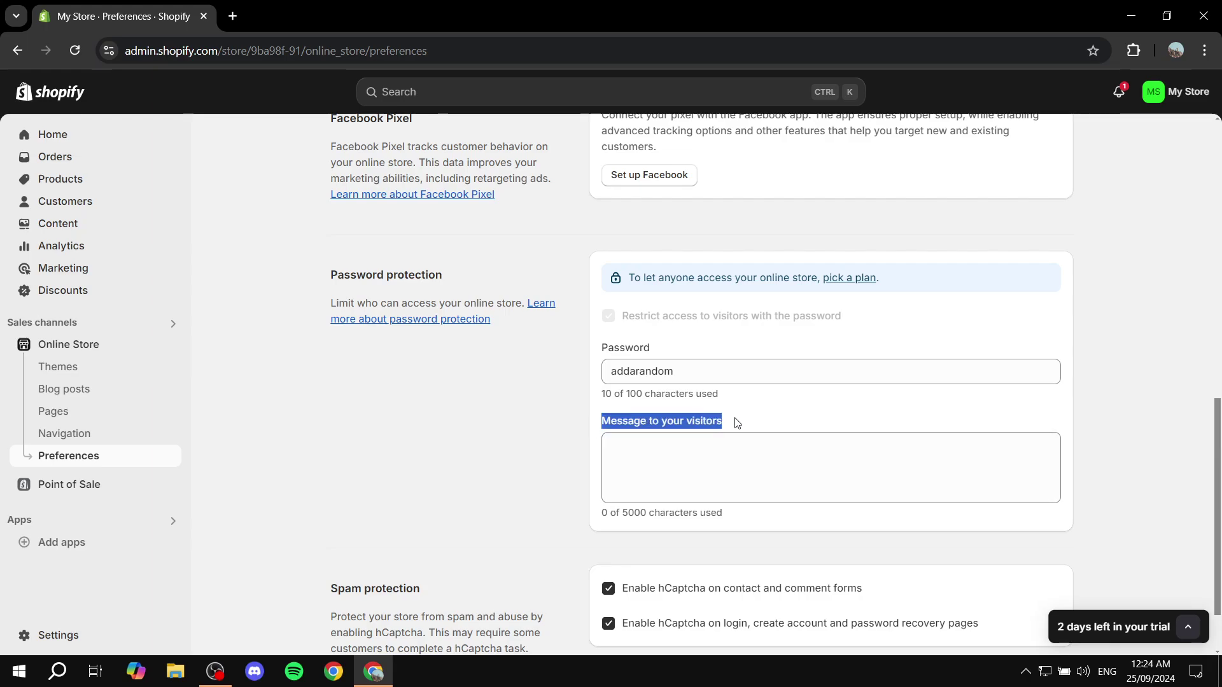
{"action": "left_click", "coordinate": [738, 416]}
{"action": "left_click", "coordinate": [736, 458]}
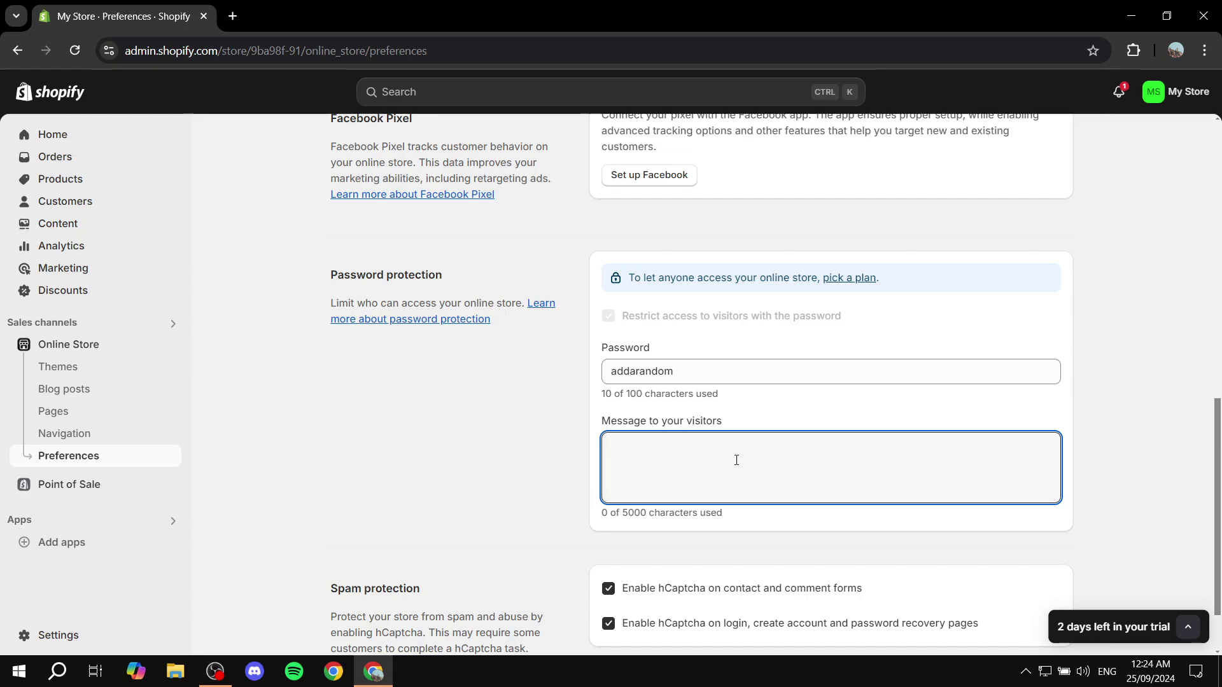
{"action": "type", "text": "This"}
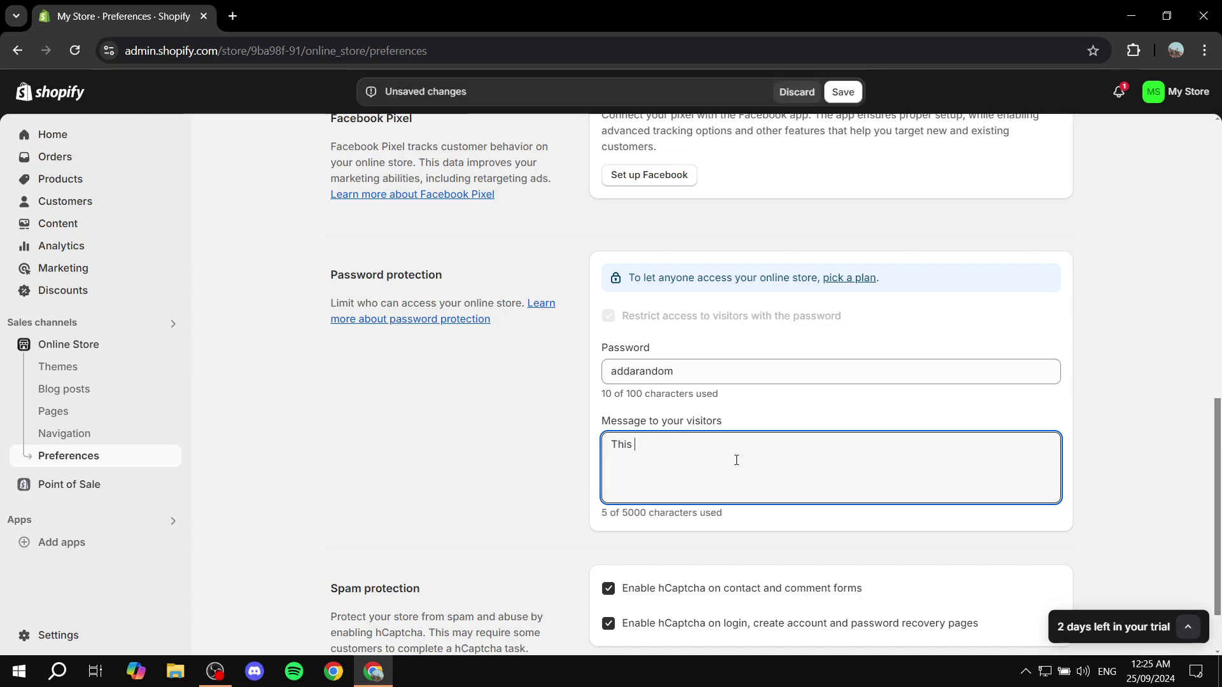
{"action": "type", "text": " store is "}
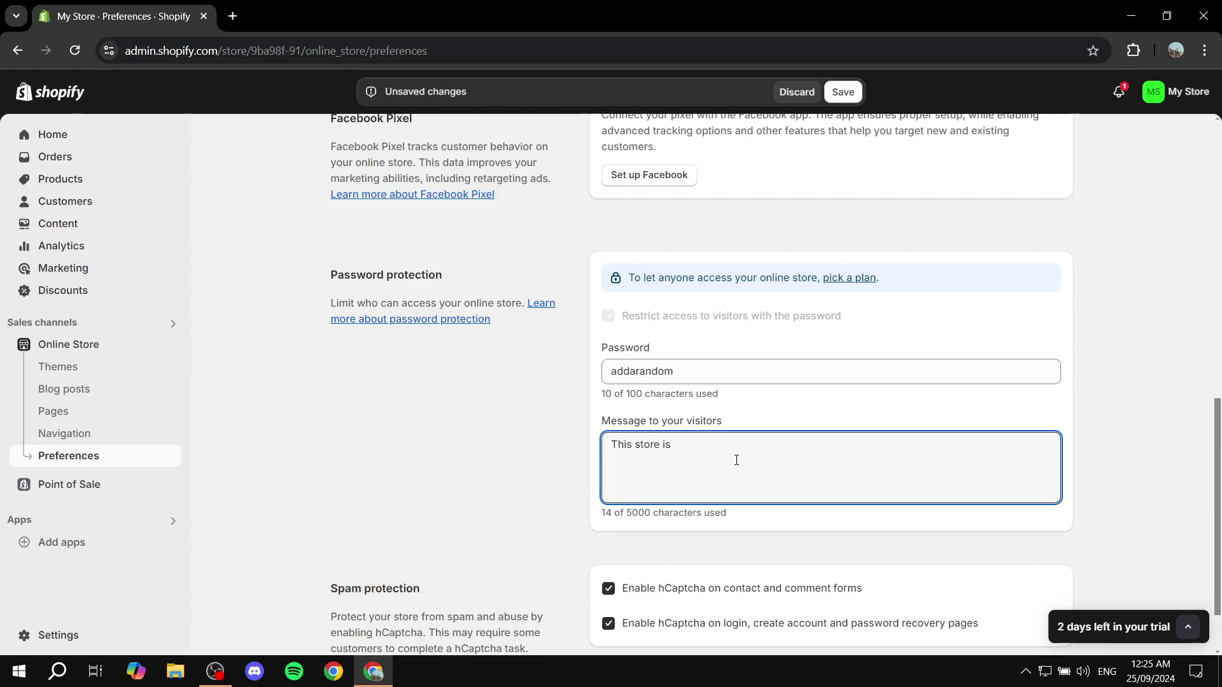
{"action": "type", "text": "closed for now"}
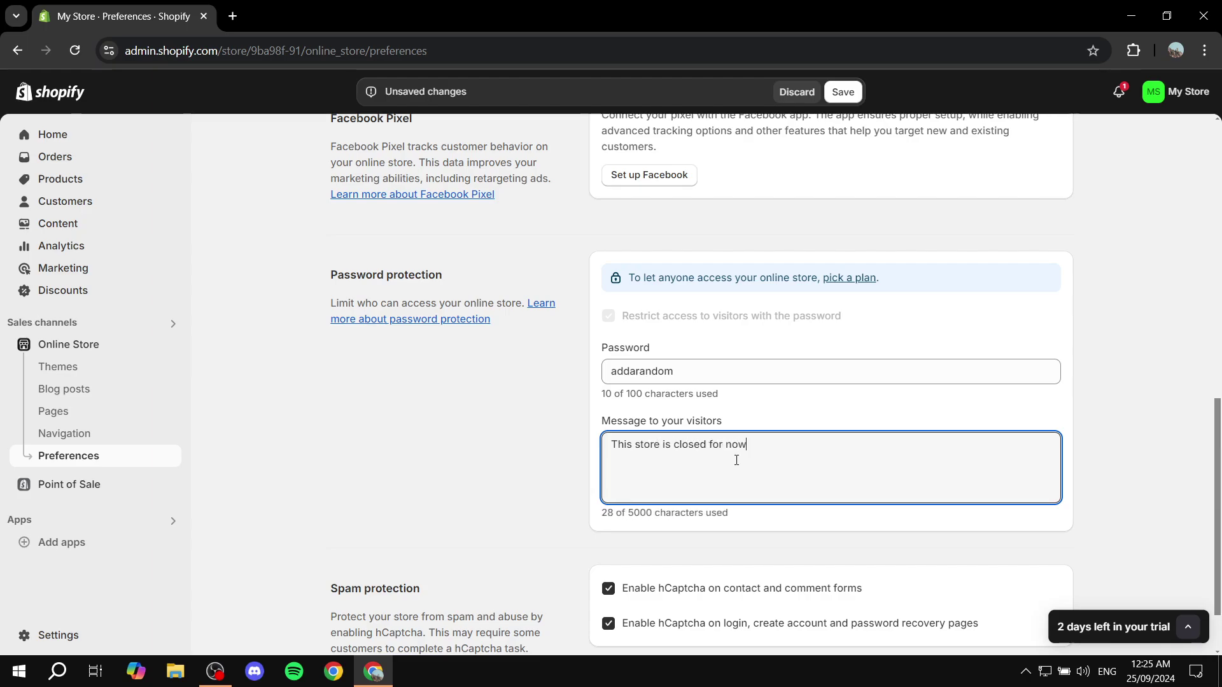
{"action": "type", "text": ", see you "}
{"action": "type", "text": "in 2025!"}
{"action": "left_click", "coordinate": [844, 93]}
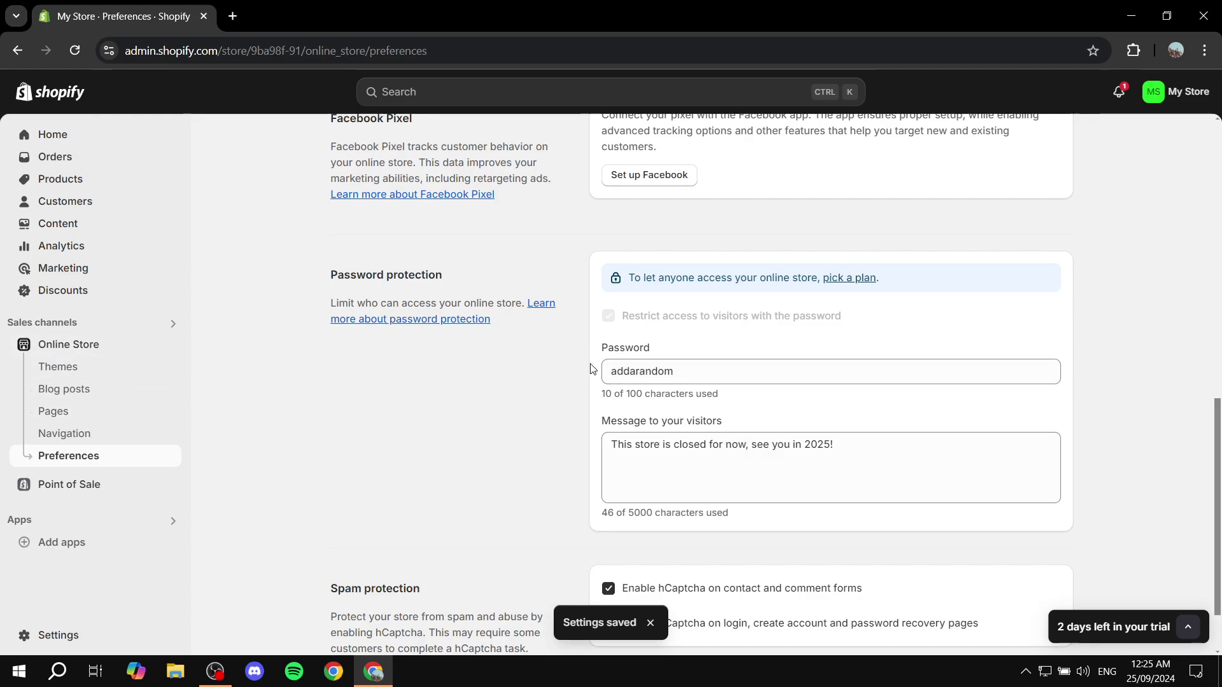
{"action": "left_click", "coordinate": [75, 50]}
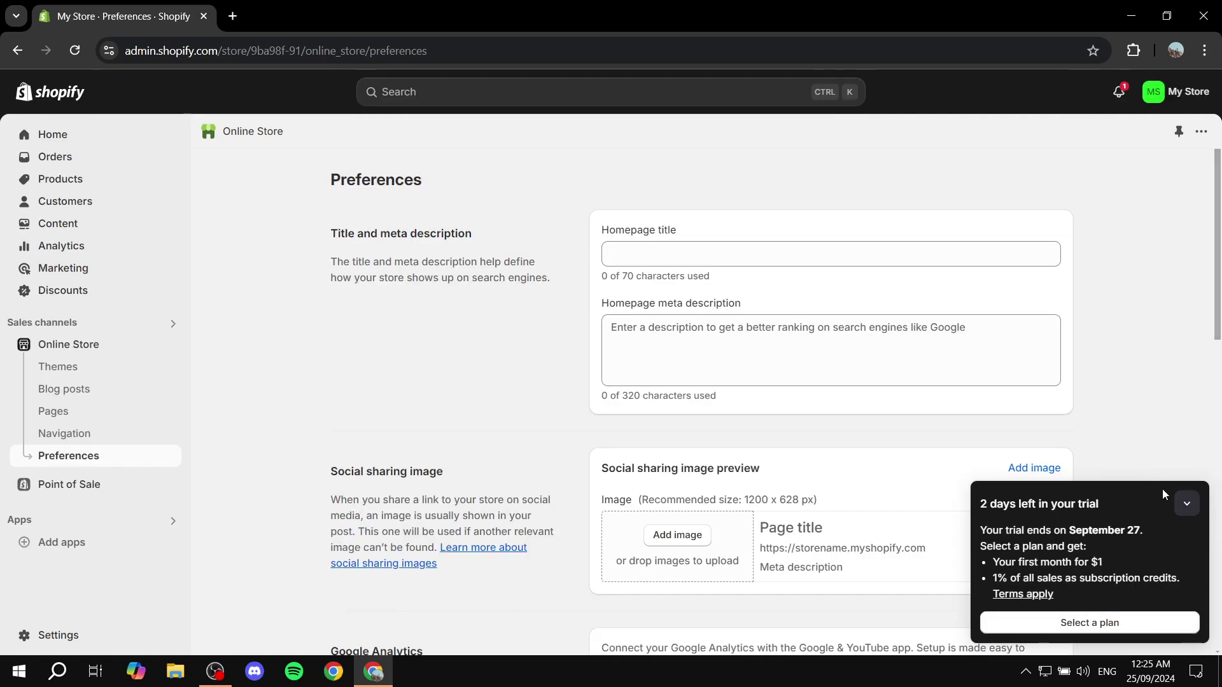
{"action": "left_click", "coordinate": [1186, 506]}
{"action": "scroll", "coordinate": [825, 438], "scroll_direction": "down", "scroll_amount": 10}
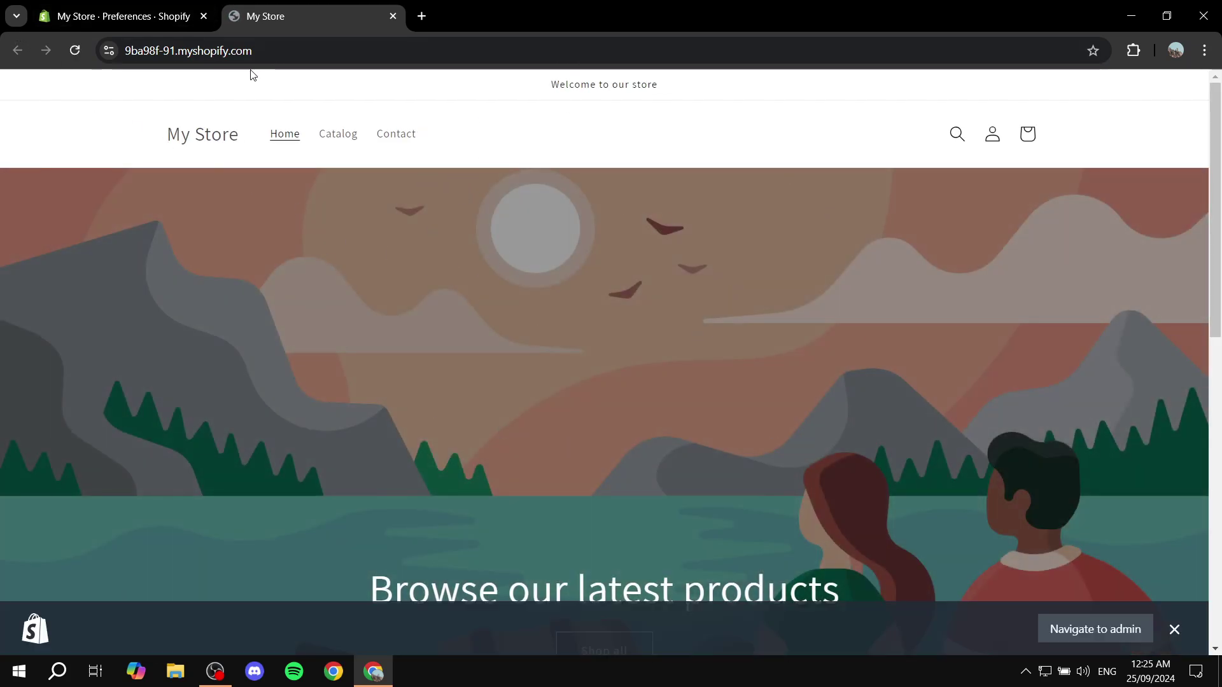
{"action": "left_click", "coordinate": [390, 20]}
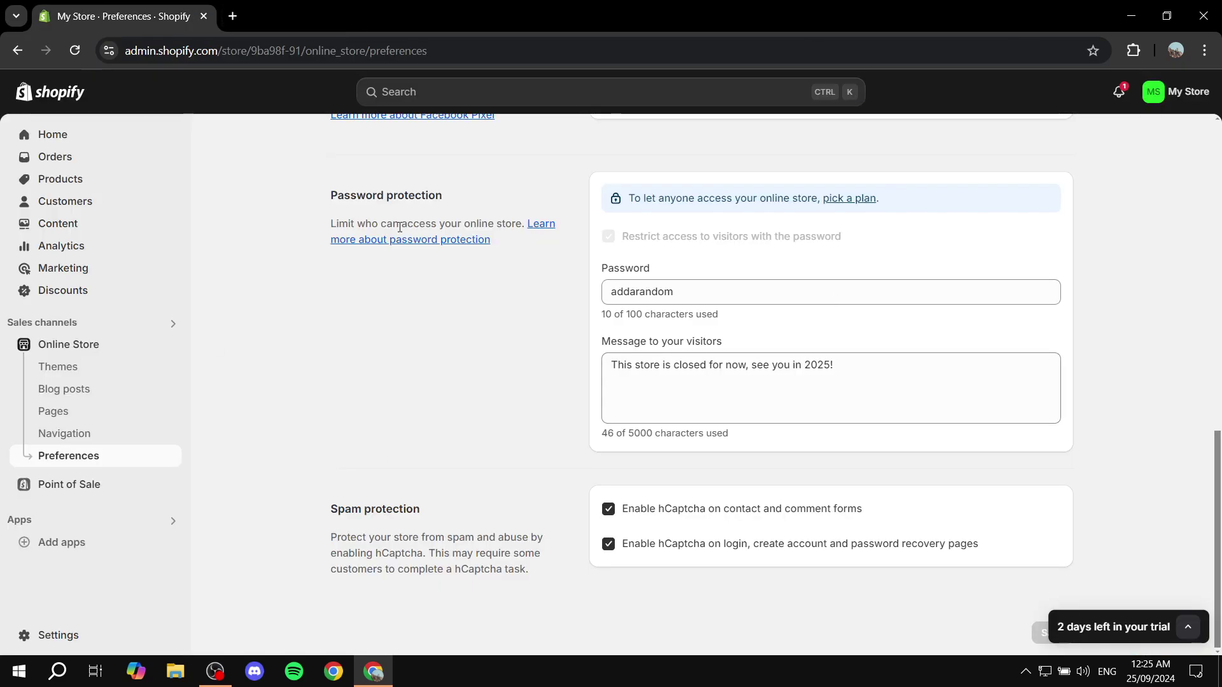
{"action": "left_click_drag", "start_coordinate": [694, 292], "coordinate": [531, 297]}
{"action": "left_click_drag", "start_coordinate": [835, 365], "coordinate": [802, 364]}
{"action": "key", "text": "ctrl+a"}
{"action": "left_click", "coordinate": [503, 369]}
{"action": "scroll", "coordinate": [299, 340], "scroll_direction": "up", "scroll_amount": 10}
{"action": "scroll", "coordinate": [382, 356], "scroll_direction": "down", "scroll_amount": 10}
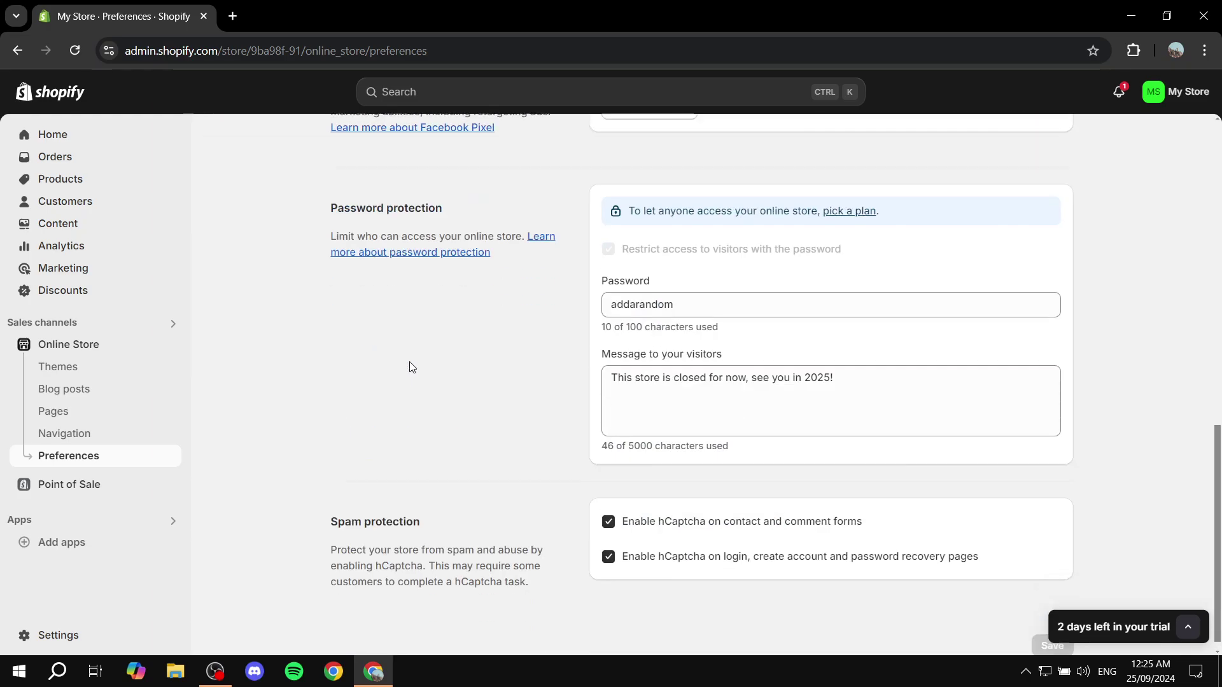
{"action": "scroll", "coordinate": [569, 354], "scroll_direction": "up", "scroll_amount": 6}
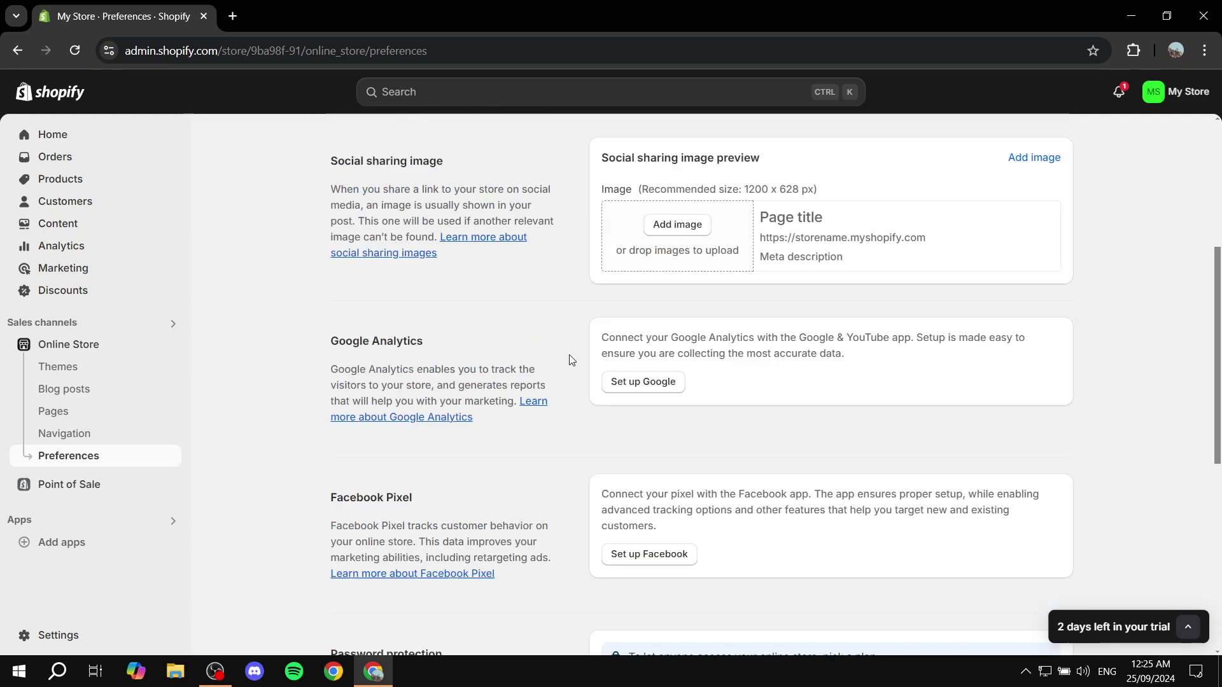
{"action": "scroll", "coordinate": [557, 362], "scroll_direction": "up", "scroll_amount": 4}
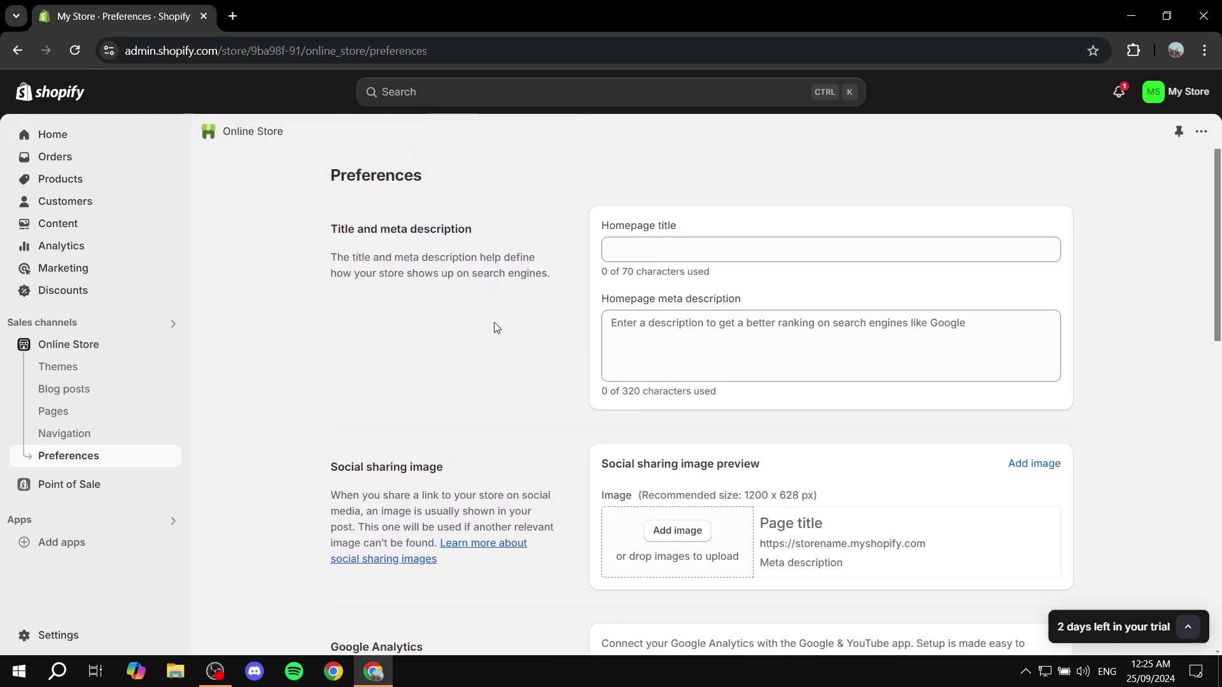
{"action": "scroll", "coordinate": [494, 327], "scroll_direction": "down", "scroll_amount": 10}
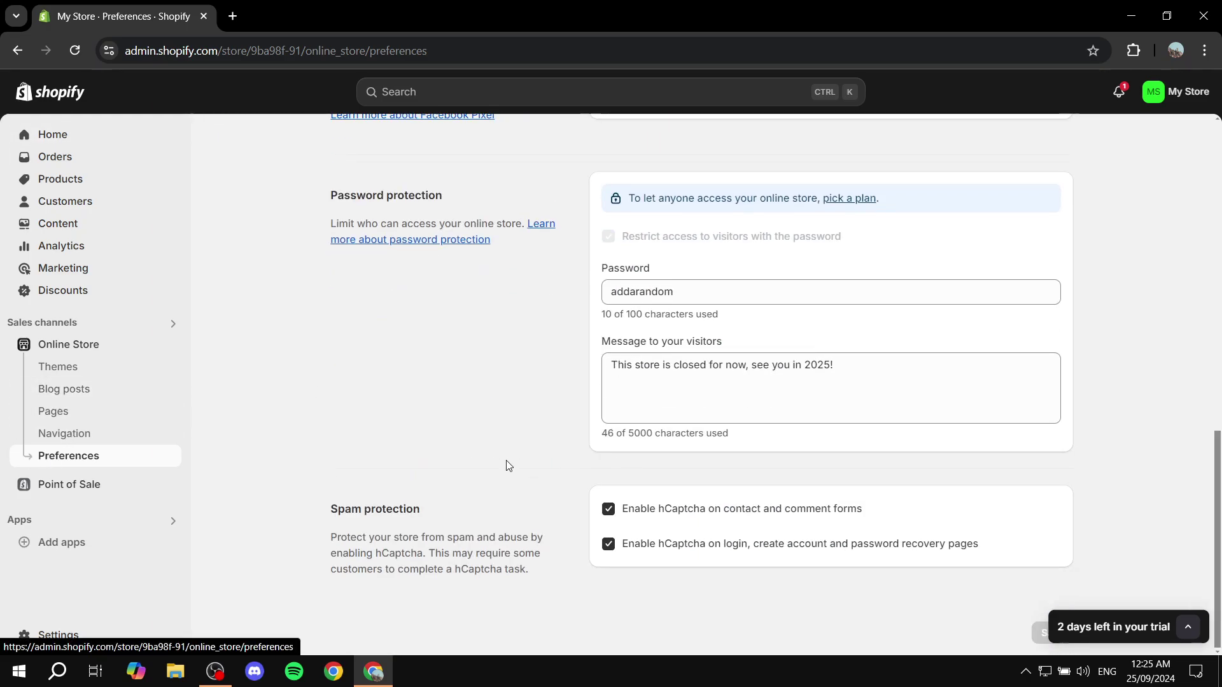